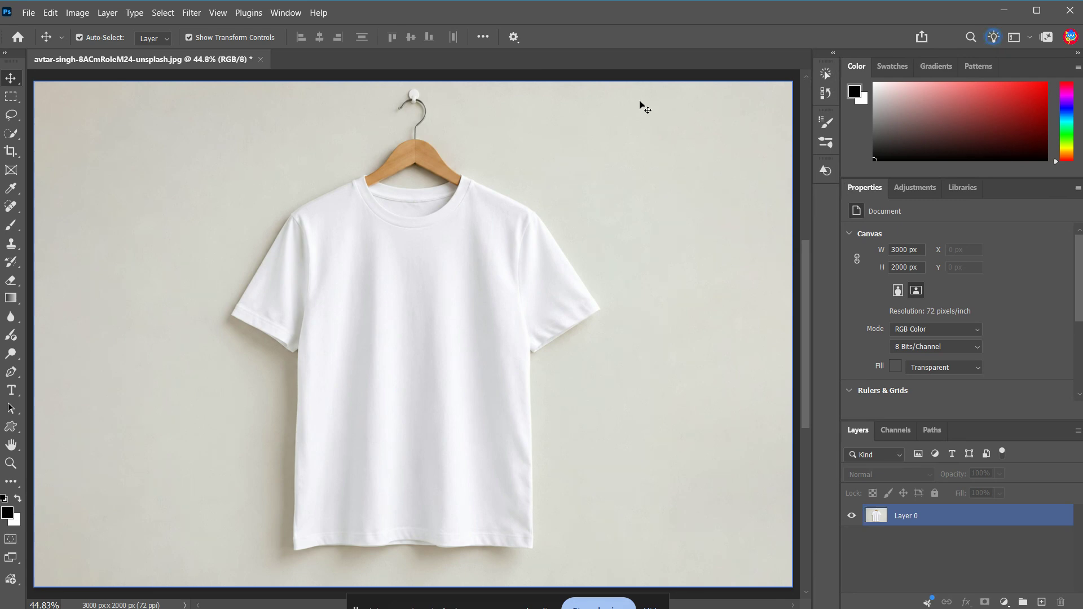
# Select the white T-shirt on Layer 0 with the Quick Selection tool.
pyautogui.click(923, 513)
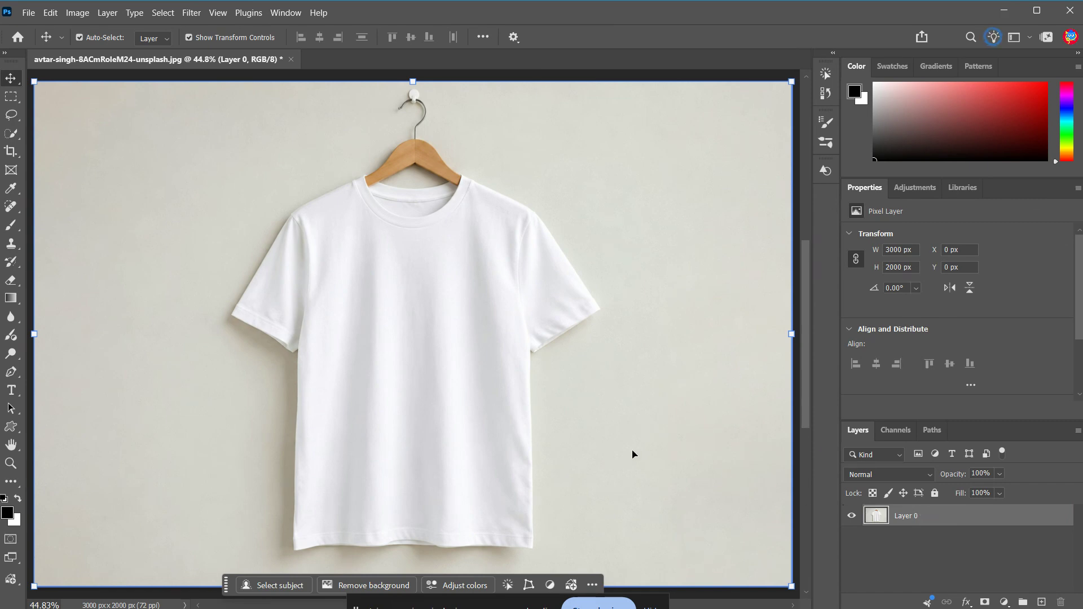
pyautogui.click(11, 133)
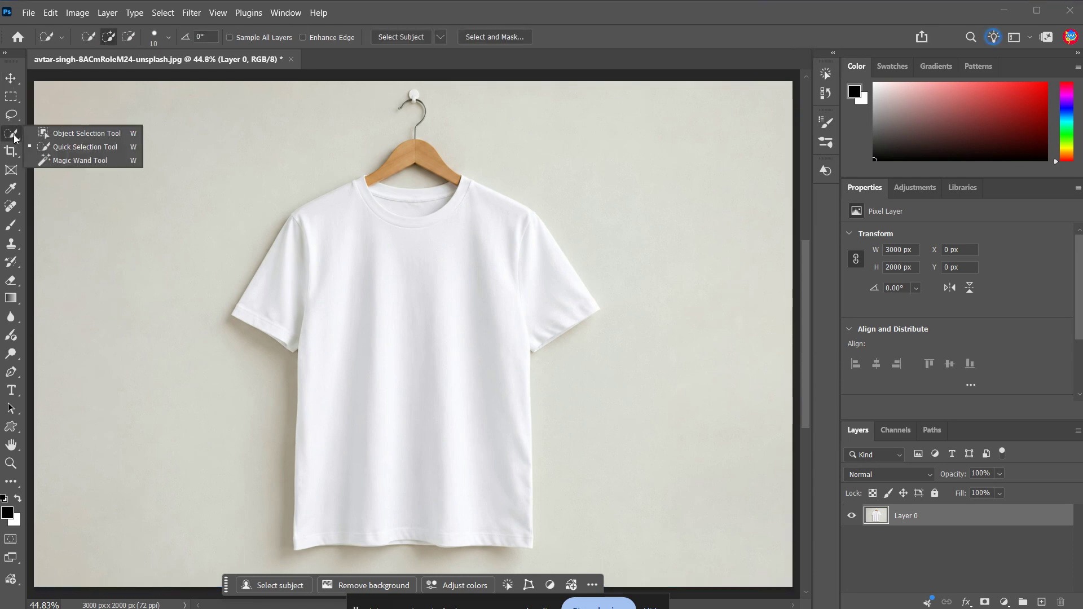
pyautogui.click(54, 147)
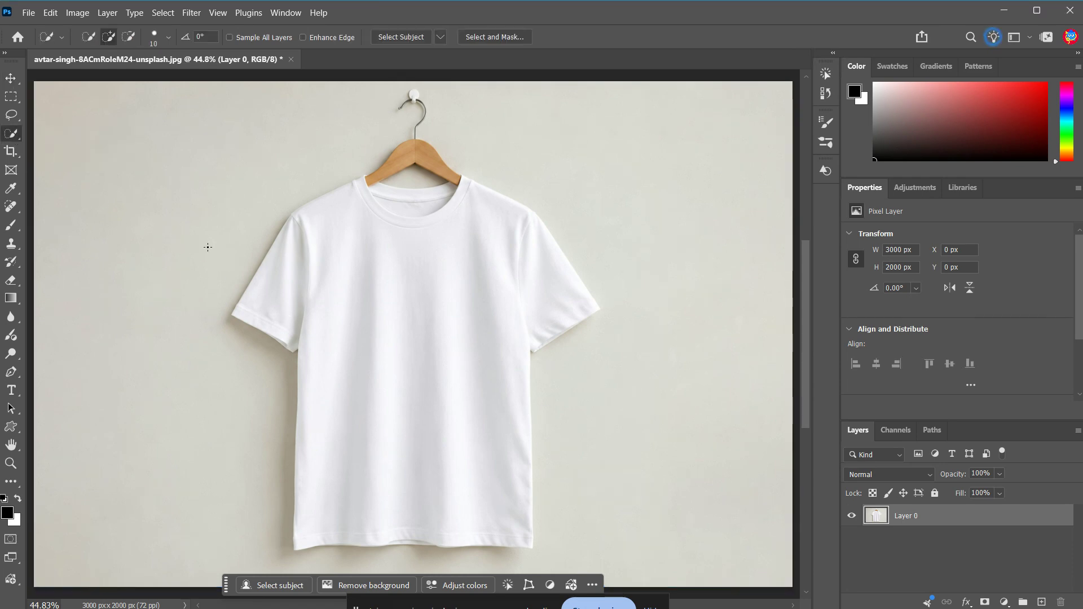
pyautogui.click(466, 325)
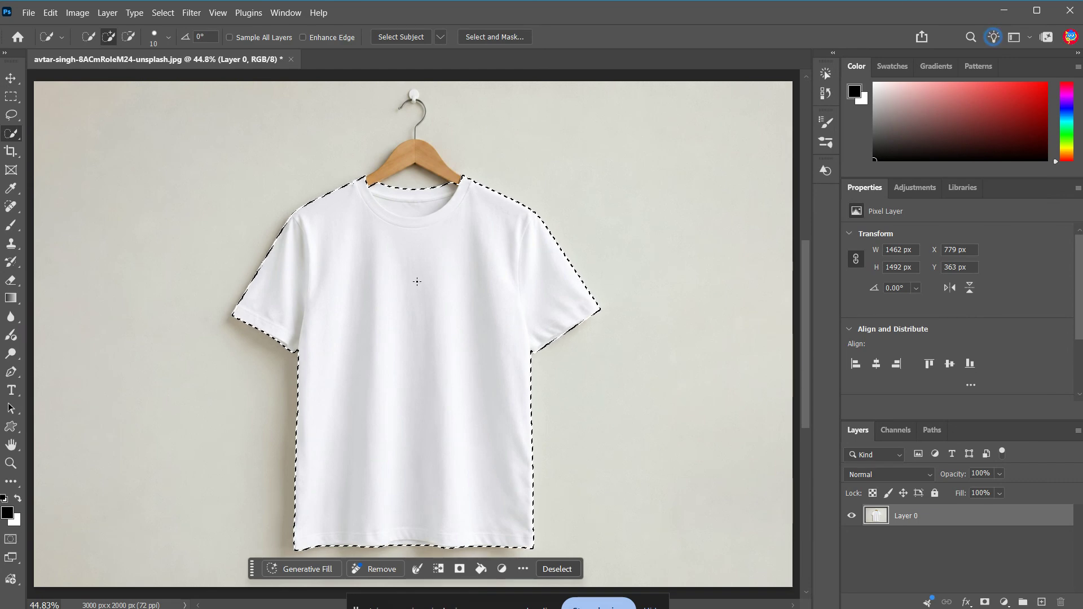
# Reduce the Quick Selection brush to 3 px for refining the notch where the T-shirt's left sleeve meets the body.
pyautogui.keyDown('alt'); pyautogui.scroll(12, 297, 348); pyautogui.keyUp('alt')
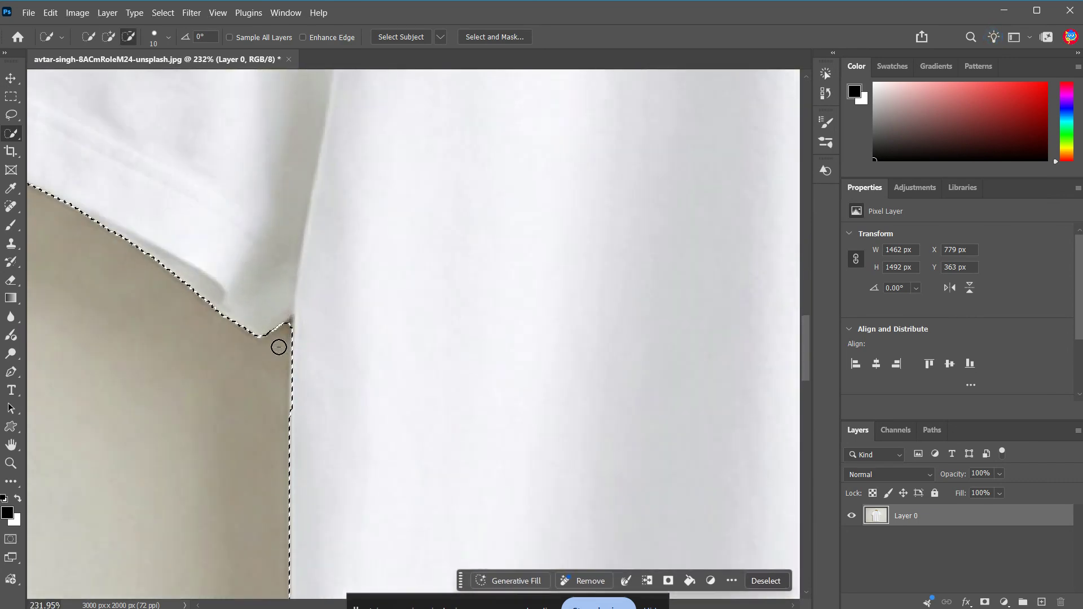
pyautogui.keyDown('alt'); pyautogui.scroll(4, 279, 347); pyautogui.keyUp('alt')
pyautogui.scroll(-4, 343, 446)
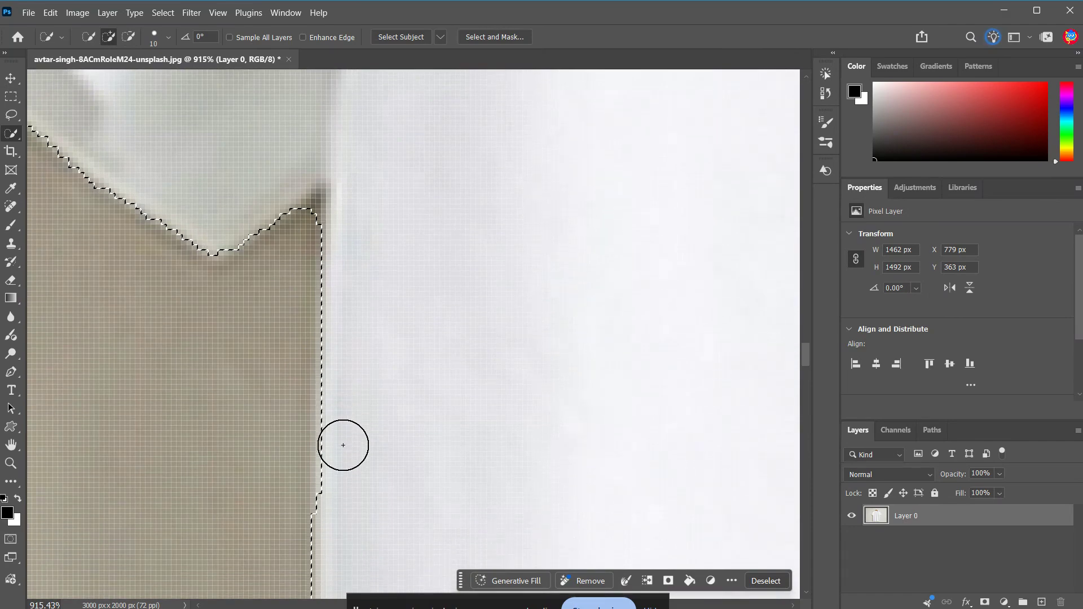
pyautogui.scroll(4, 353, 423)
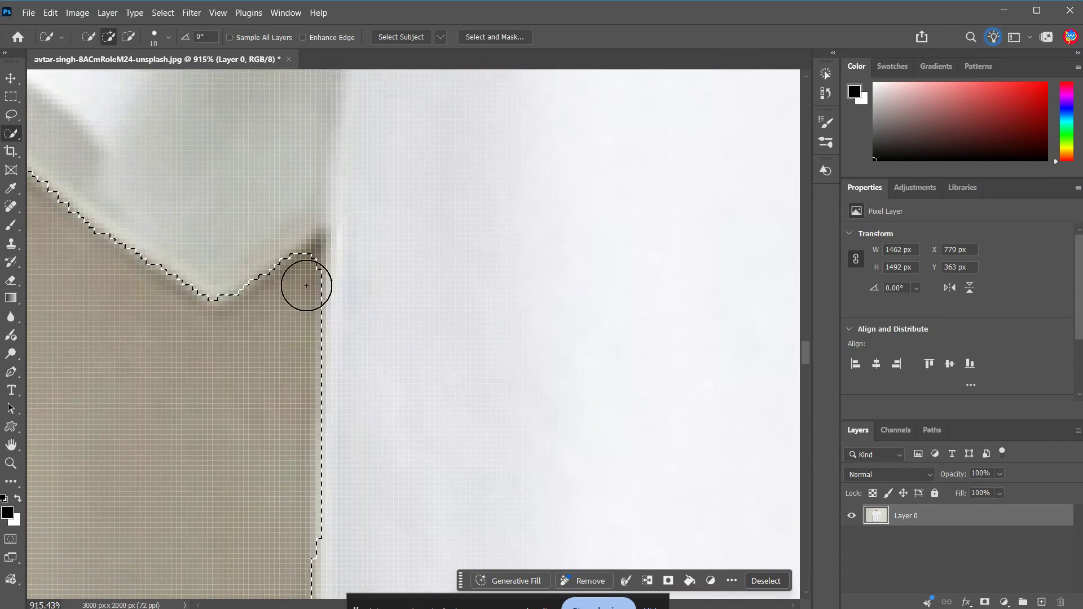
pyautogui.press('[')
pyautogui.press('[')
pyautogui.press('[')
pyautogui.press('[')
pyautogui.press('[')
pyautogui.press('[')
pyautogui.press('[')
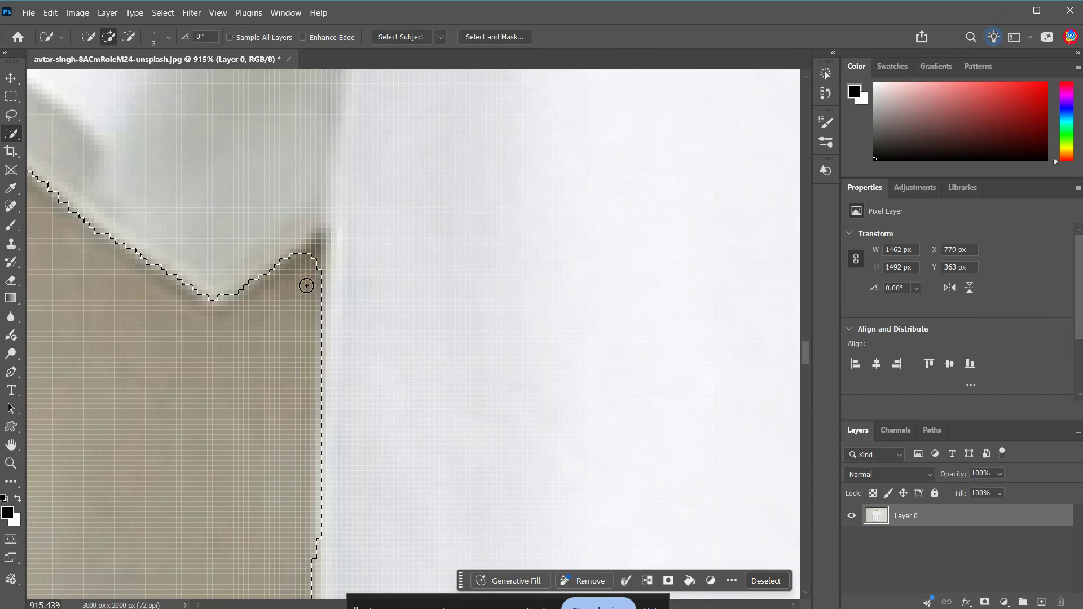
# Try to subtract the dark background corner under the T-shirt's left sleeve from the selection.
pyautogui.press('alt')
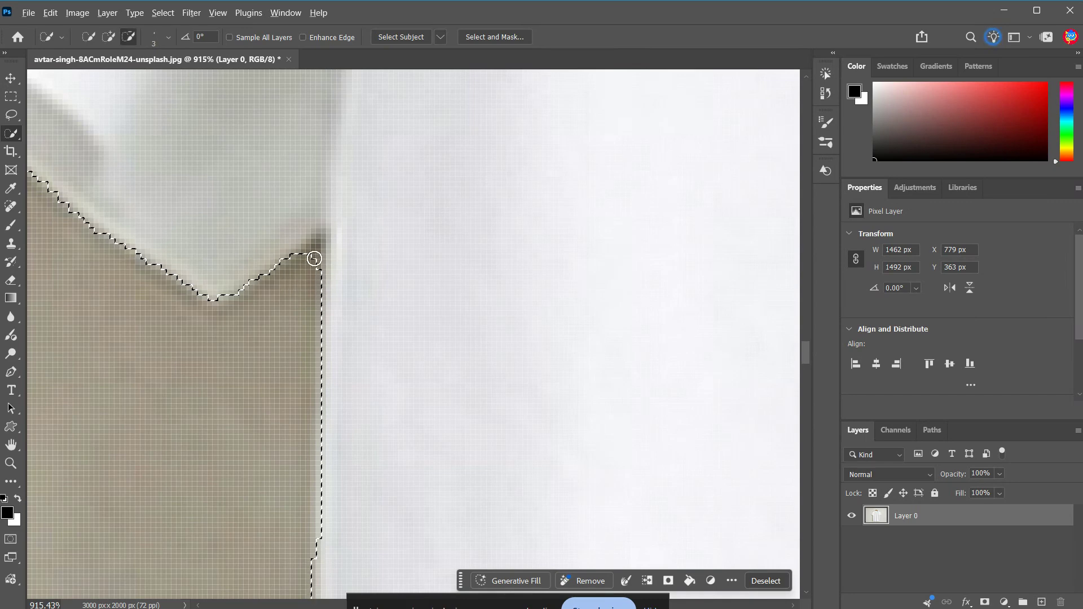
pyautogui.click(314, 249)
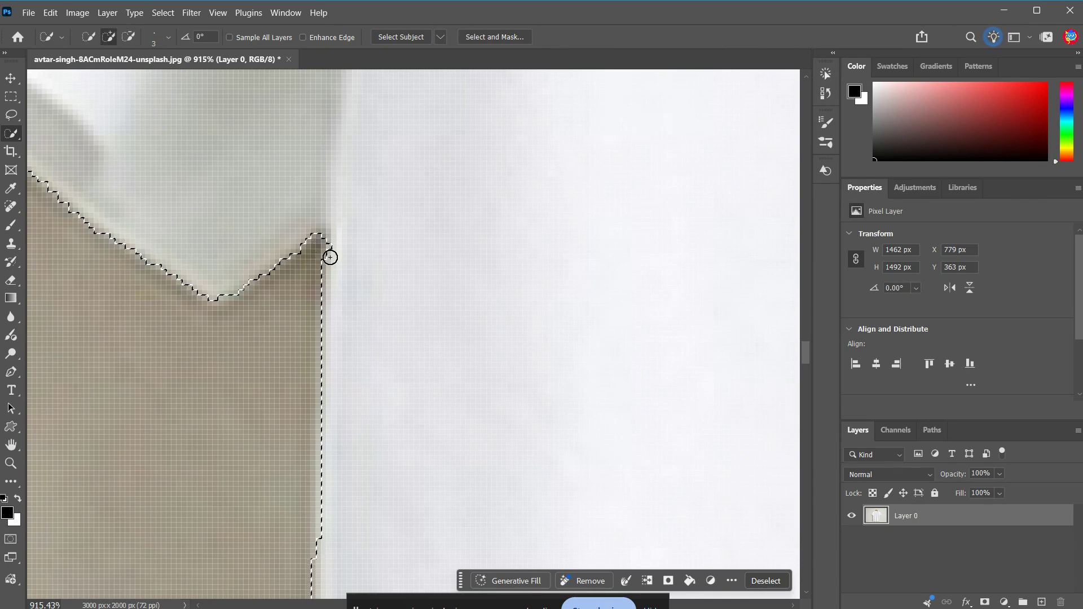
pyautogui.keyDown('alt'); pyautogui.click(333, 248); pyautogui.keyUp('alt')
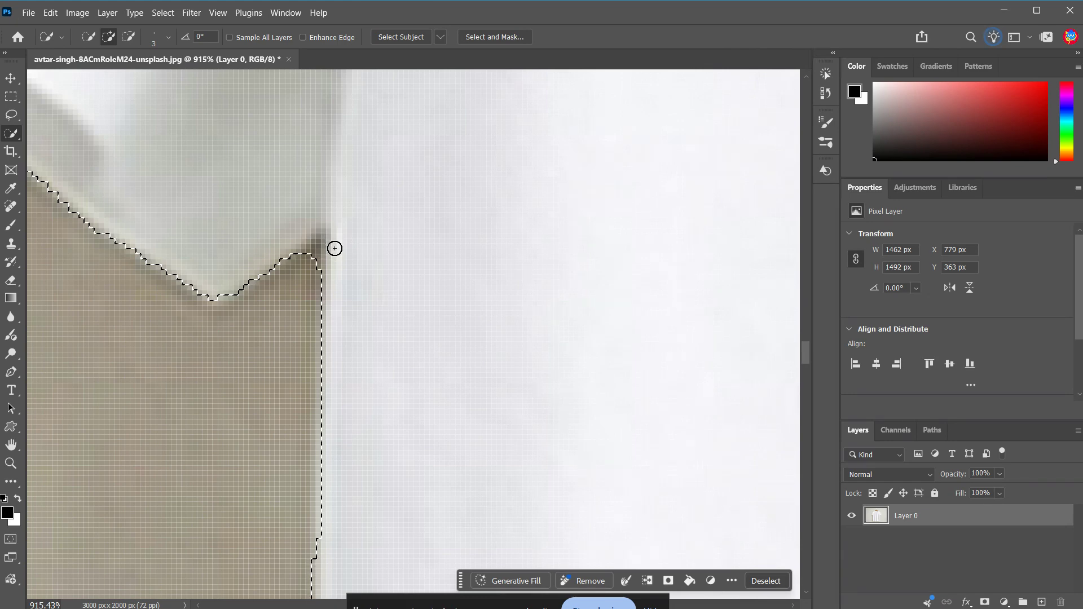
pyautogui.click(309, 259)
pyautogui.scroll(-5, 282, 496)
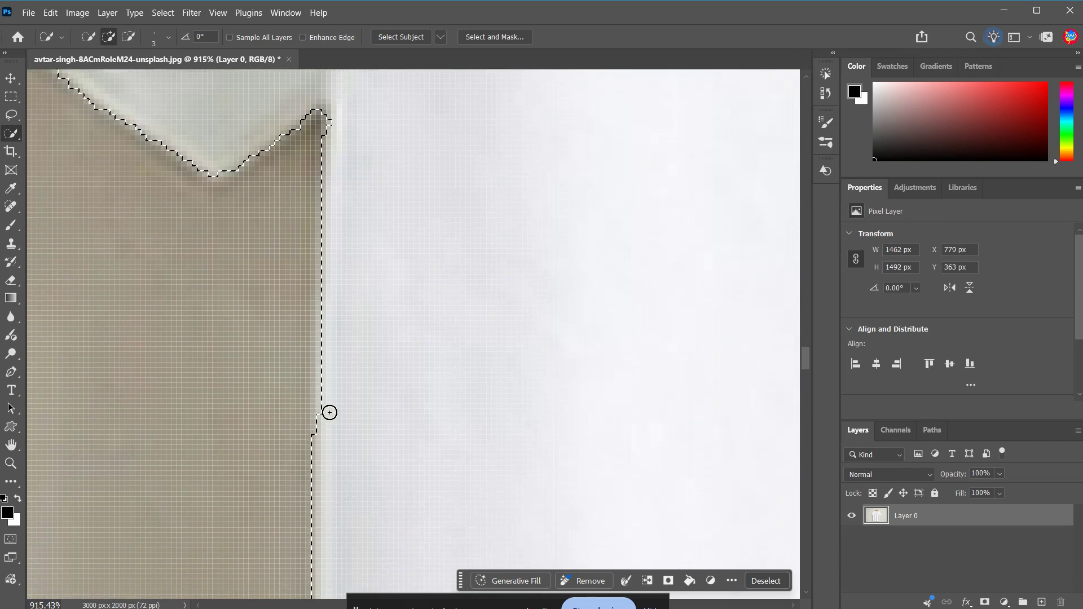
# Undo the faulty selection strokes and realign the selection with the T-shirt's side edge below the left sleeve.
pyautogui.hotkey('ctrl', 'z')
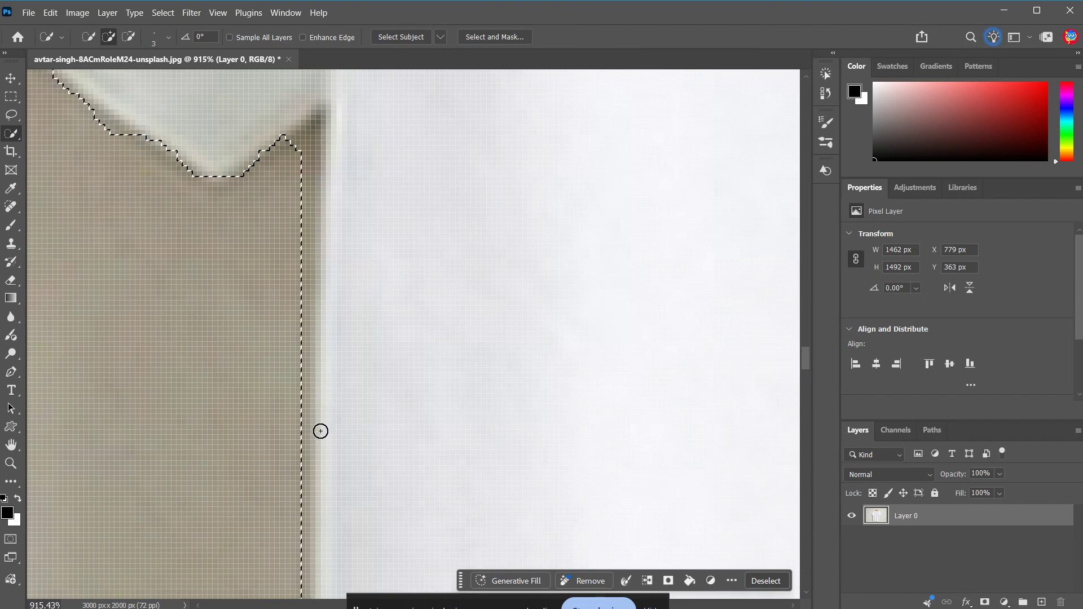
pyautogui.hotkey('ctrl', 'z')
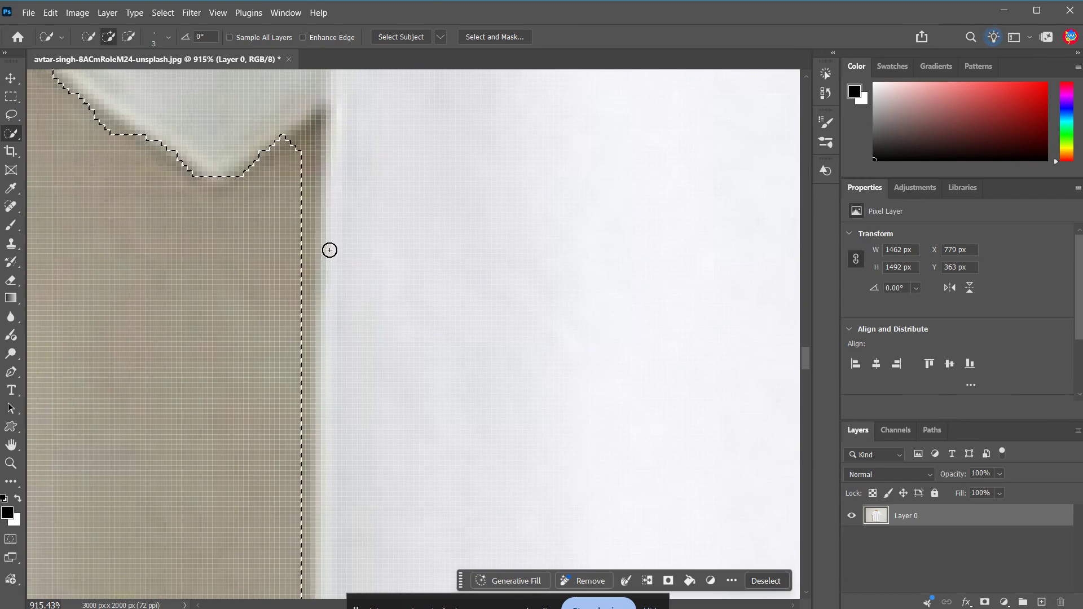
pyautogui.moveTo(327, 282); pyautogui.dragTo(328, 268)
pyautogui.hotkey('ctrl', 'z')
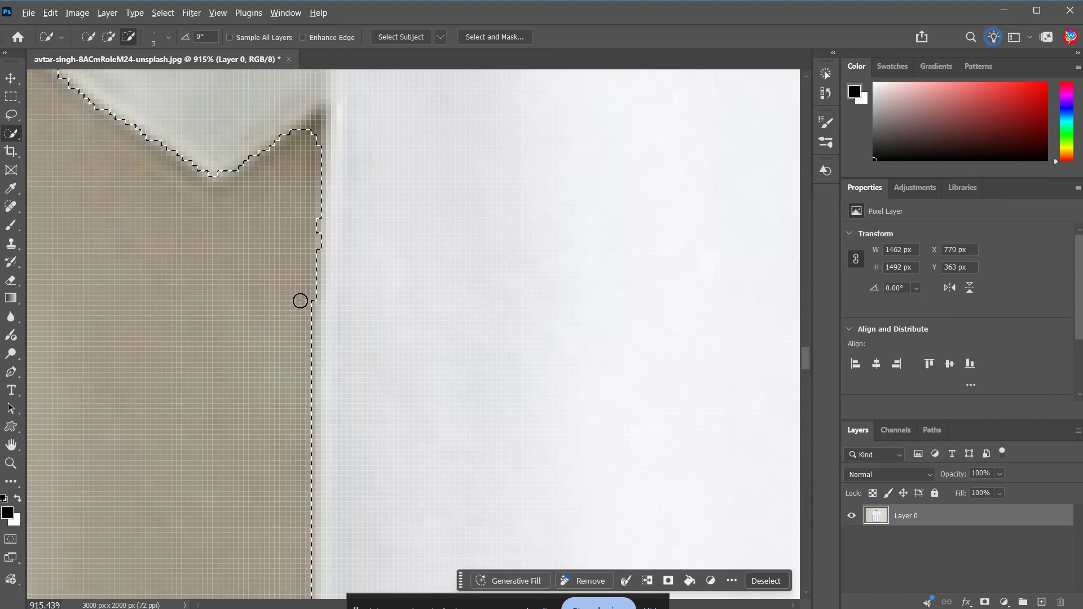
pyautogui.press('alt')
pyautogui.hotkey('ctrl', 'shift', 'z')
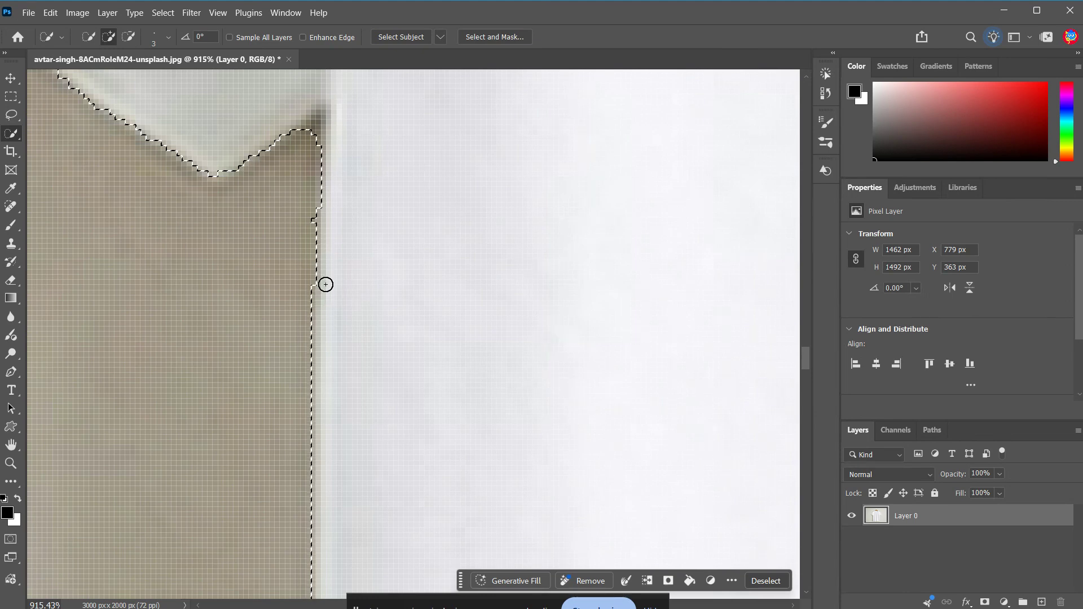
pyautogui.press('alt')
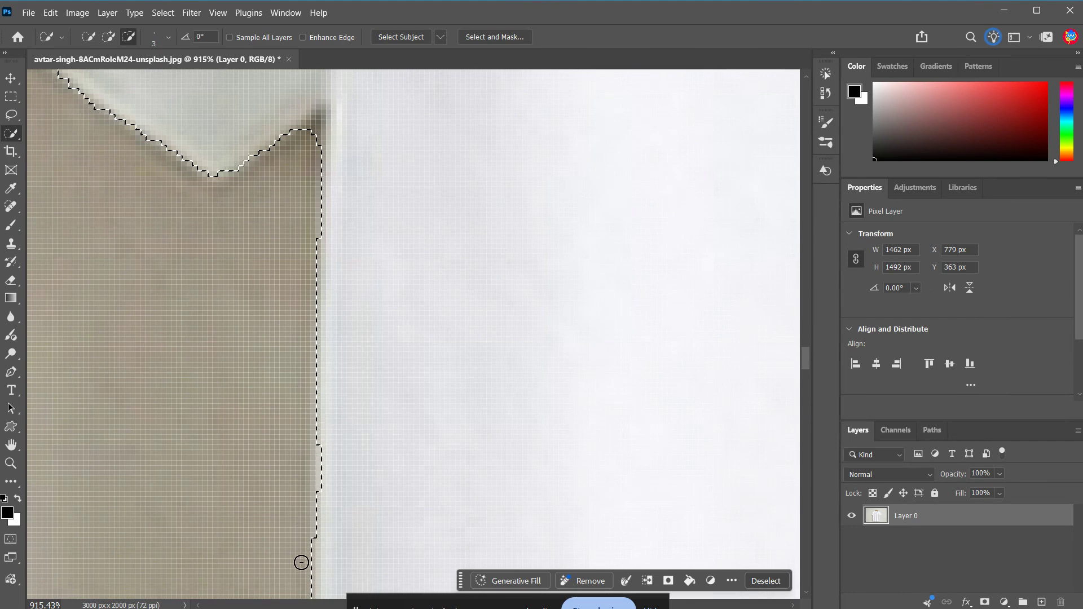
pyautogui.press('alt')
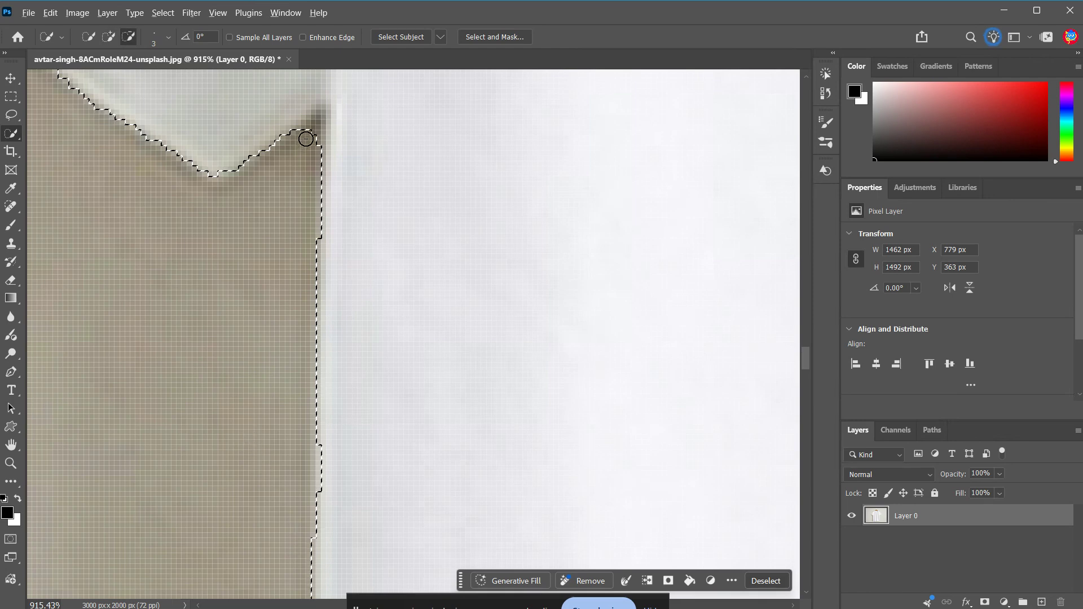
# Subtract the dark corner under the left sleeve from the selection and even out the T-shirt's side edge below it.
pyautogui.keyDown('alt'); pyautogui.click(310, 129); pyautogui.keyUp('alt')
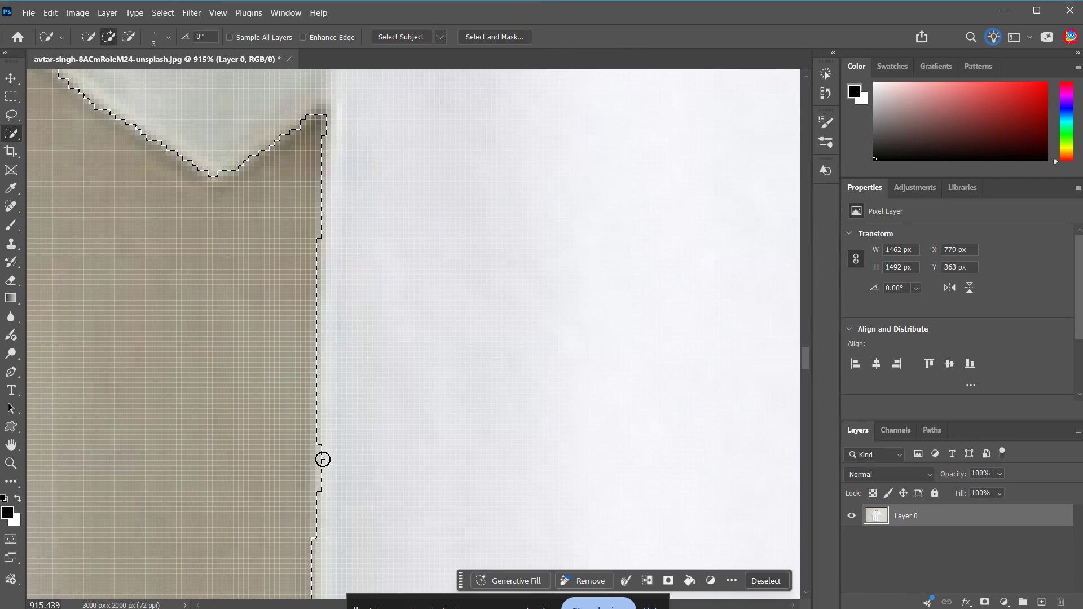
pyautogui.keyDown('alt'); pyautogui.click(322, 461); pyautogui.keyUp('alt')
pyautogui.hotkey('ctrl', 'z')
pyautogui.moveTo(323, 491); pyautogui.dragTo(322, 539)
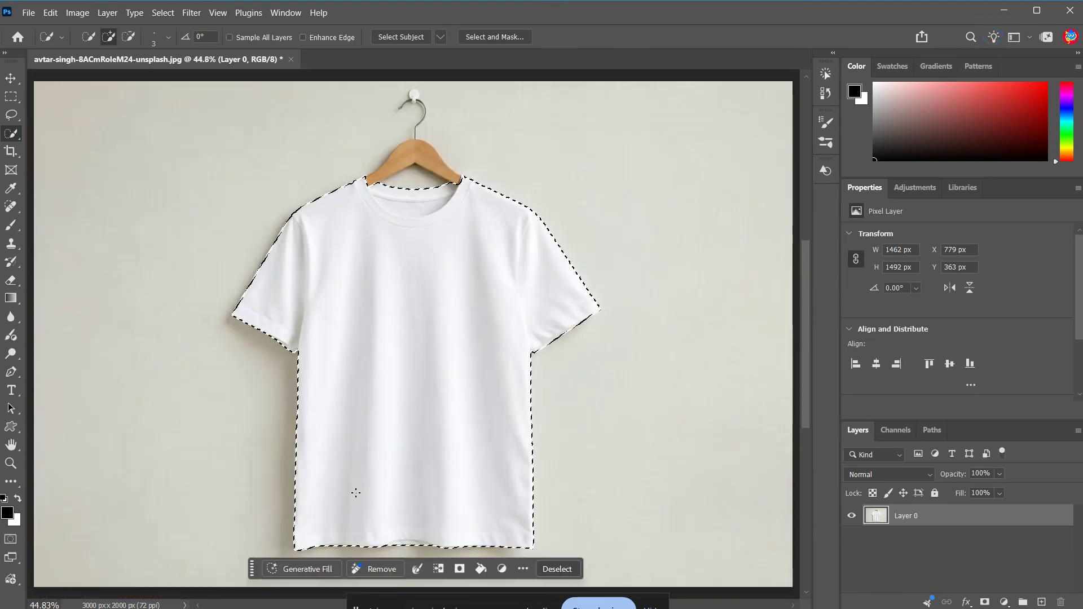
# Add a Hue/Saturation adjustment layer masked to the T-shirt selection.
pyautogui.hotkey('ctrl', '0')
pyautogui.click(1004, 602)
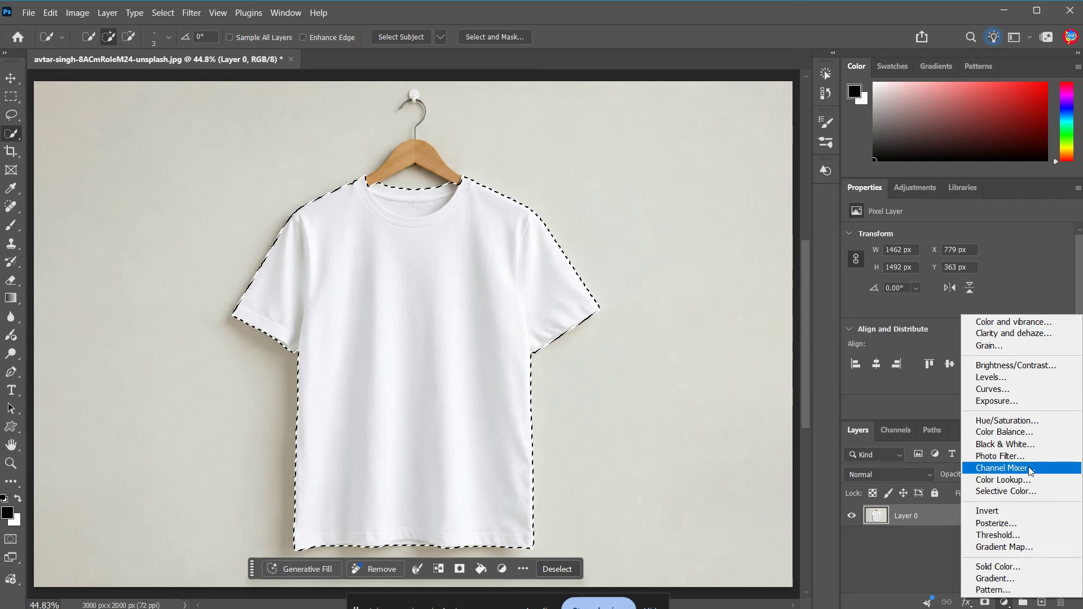
pyautogui.click(1003, 602)
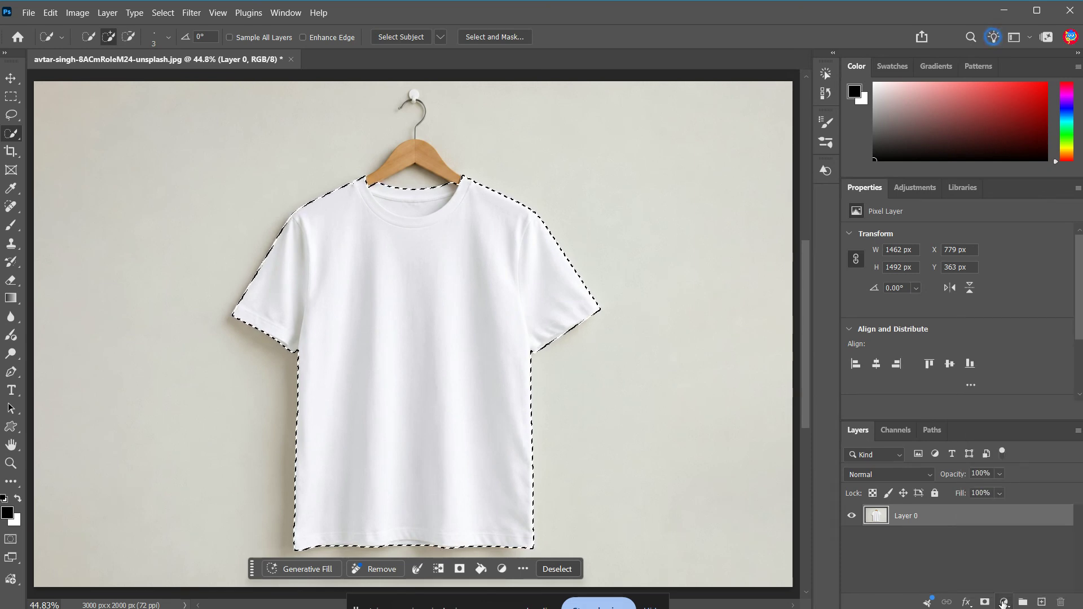
pyautogui.click(1003, 602)
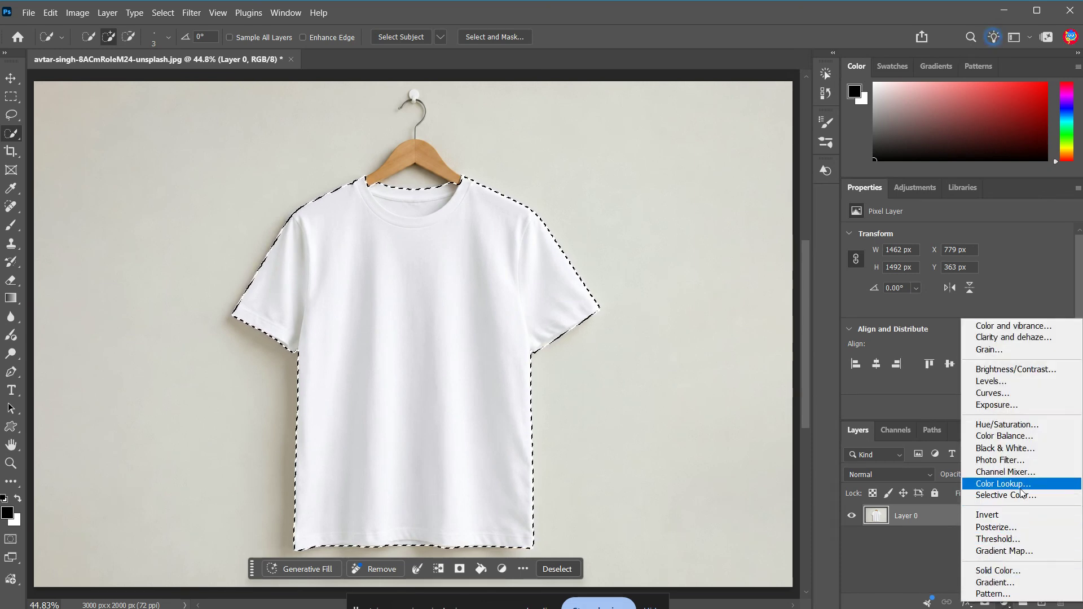
pyautogui.click(1015, 428)
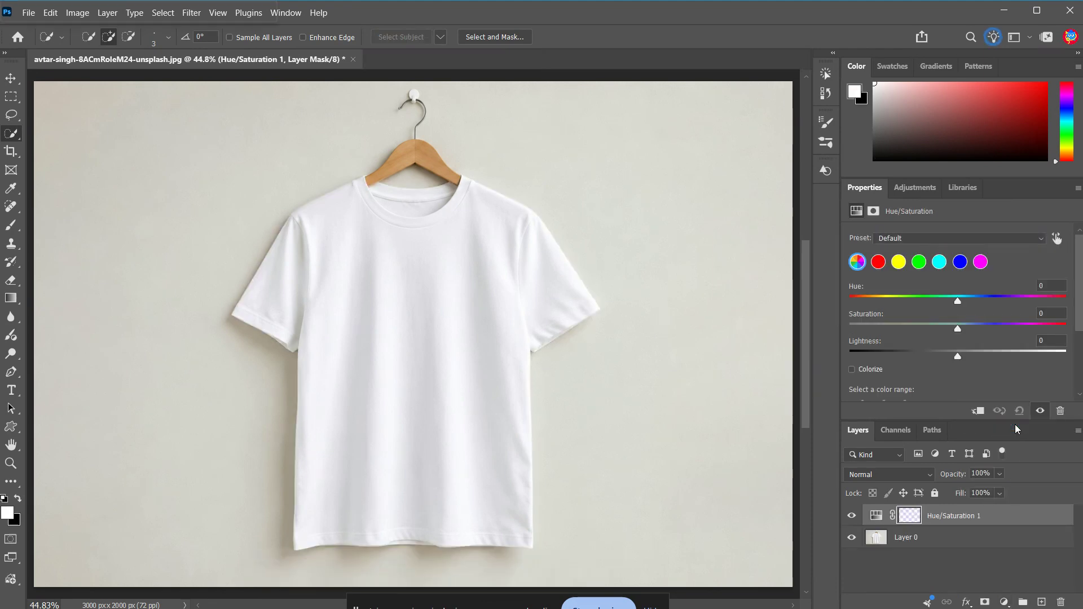
# Turn on Colorize and tint the T-shirt violet-blue with hue 244, saturation 73 and lightness -17.
pyautogui.click(851, 370)
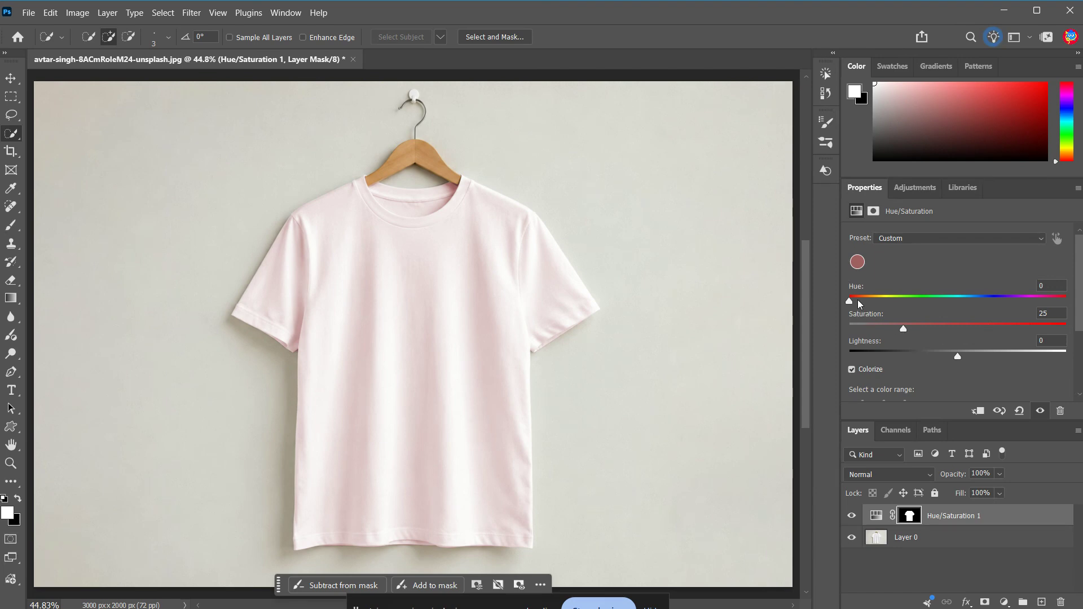
pyautogui.moveTo(850, 301); pyautogui.dragTo(961, 303)
pyautogui.moveTo(906, 330); pyautogui.dragTo(939, 354)
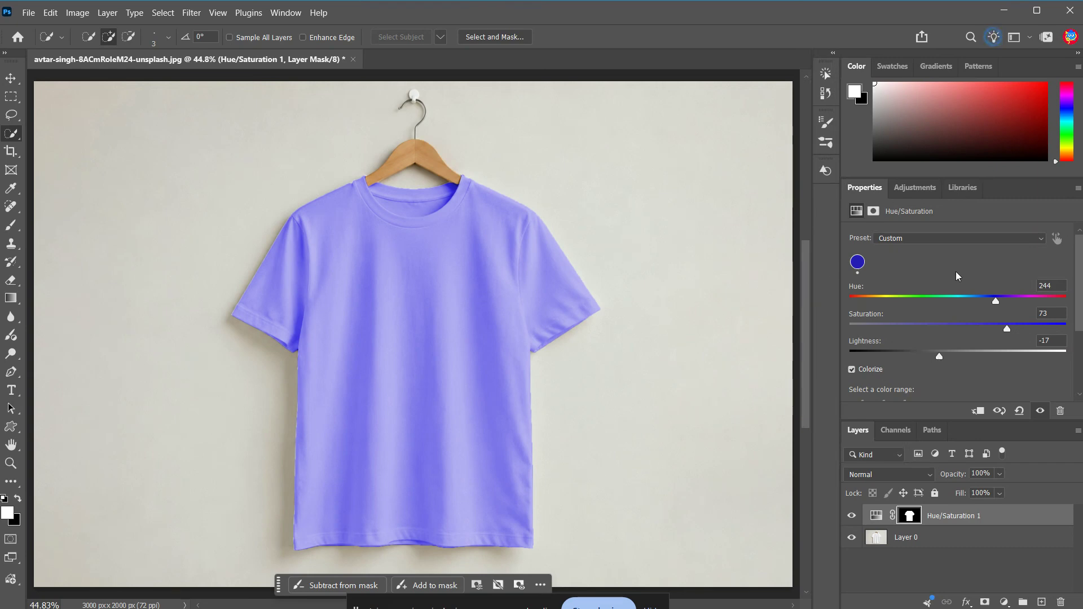
# Recolor the T-shirt muted blue with hue 226, saturation 46 and lightness -24.
pyautogui.moveTo(999, 306); pyautogui.dragTo(878, 304)
pyautogui.moveTo(935, 355); pyautogui.dragTo(931, 353)
pyautogui.moveTo(879, 301); pyautogui.dragTo(985, 302)
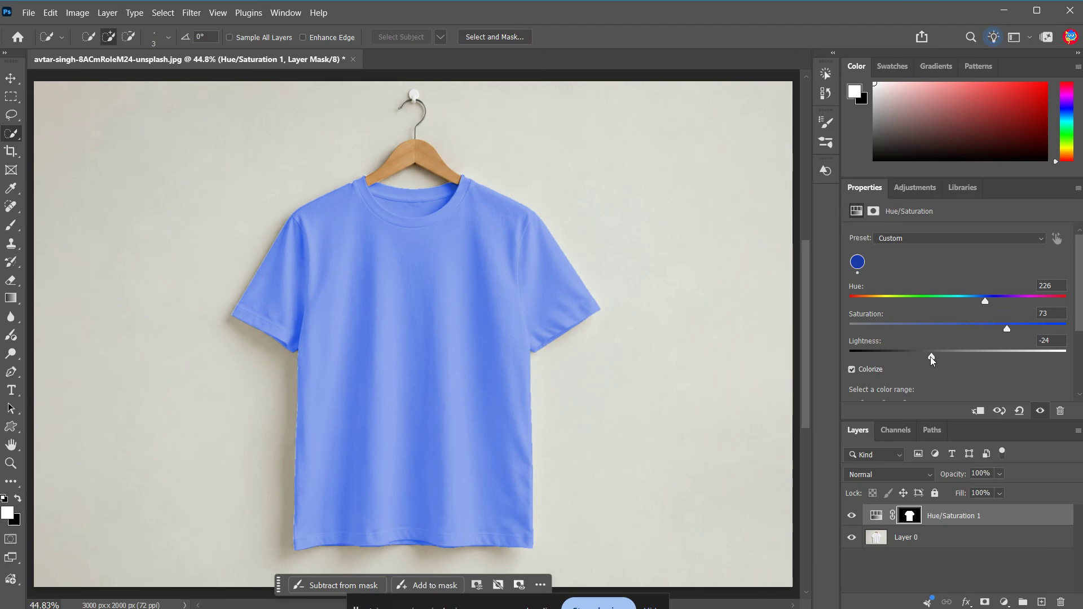
pyautogui.moveTo(1007, 326); pyautogui.dragTo(948, 327)
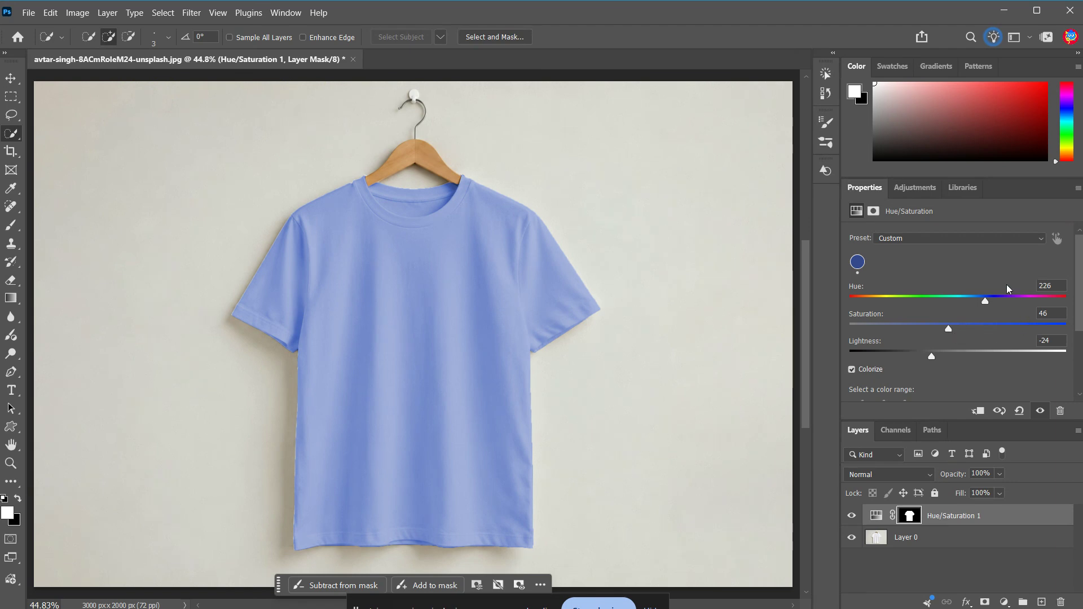
# Recolor the T-shirt pink with hue 330, saturation 61 and lightness -25.
pyautogui.moveTo(931, 356)
pyautogui.mouseDown()
pyautogui.moveTo(952, 356)
pyautogui.moveTo(922, 357)
pyautogui.moveTo(931, 360)
pyautogui.mouseUp()
pyautogui.moveTo(984, 303); pyautogui.dragTo(1048, 302)
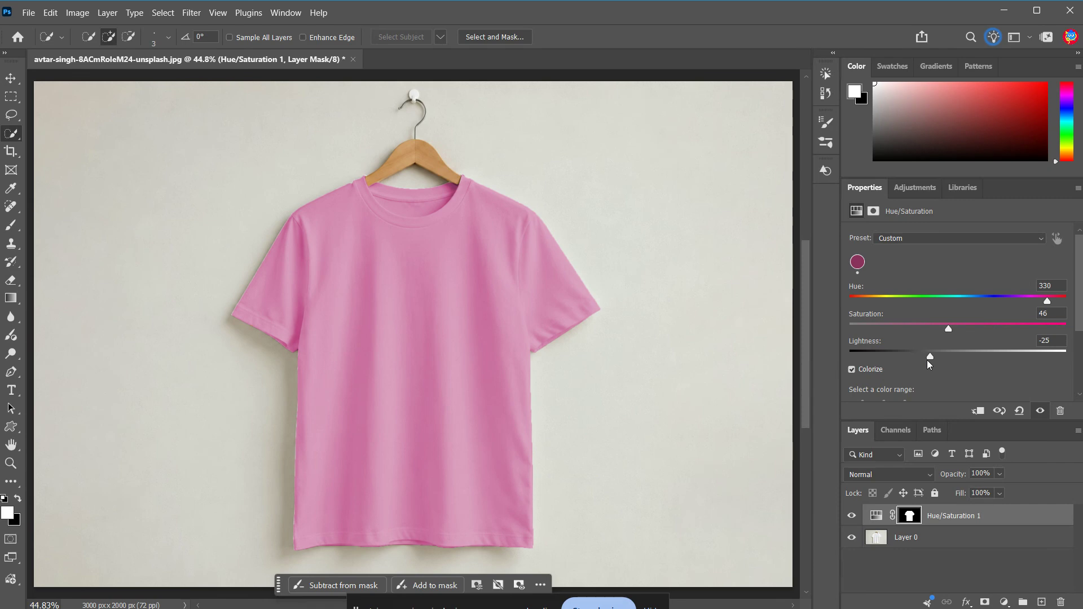
pyautogui.moveTo(949, 332); pyautogui.dragTo(966, 337)
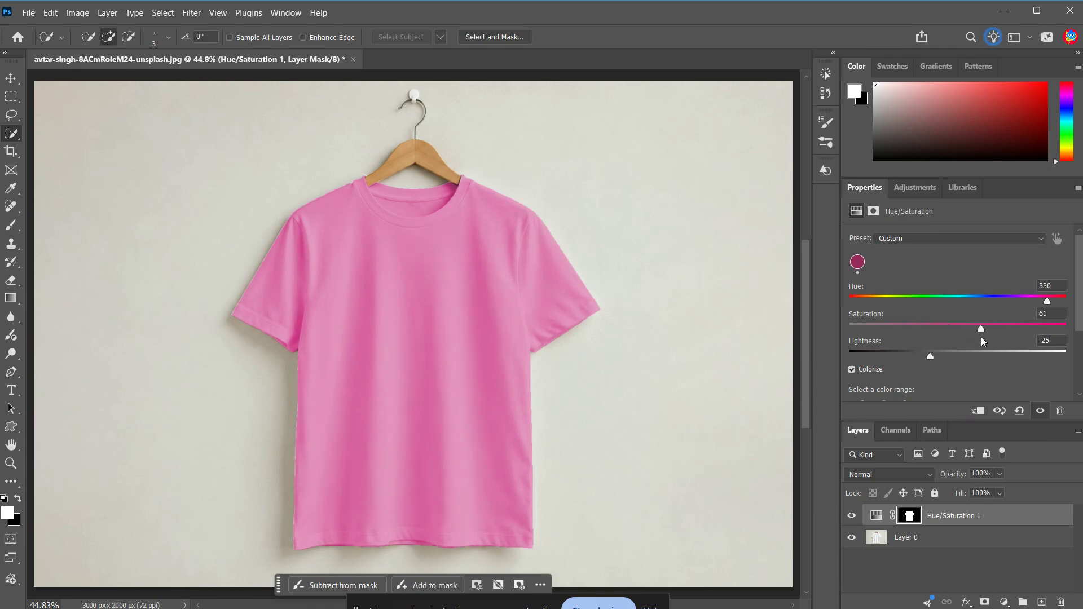